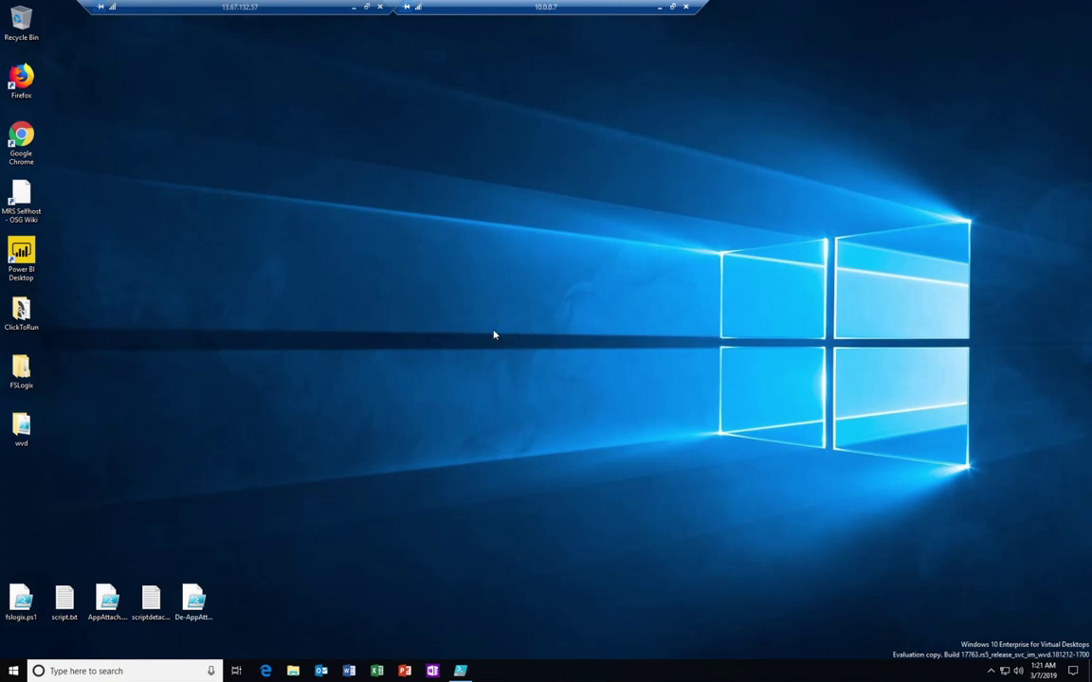
Step: Show This PC in File Explorer and select the Local Disk (C:) drive
click(293, 671)
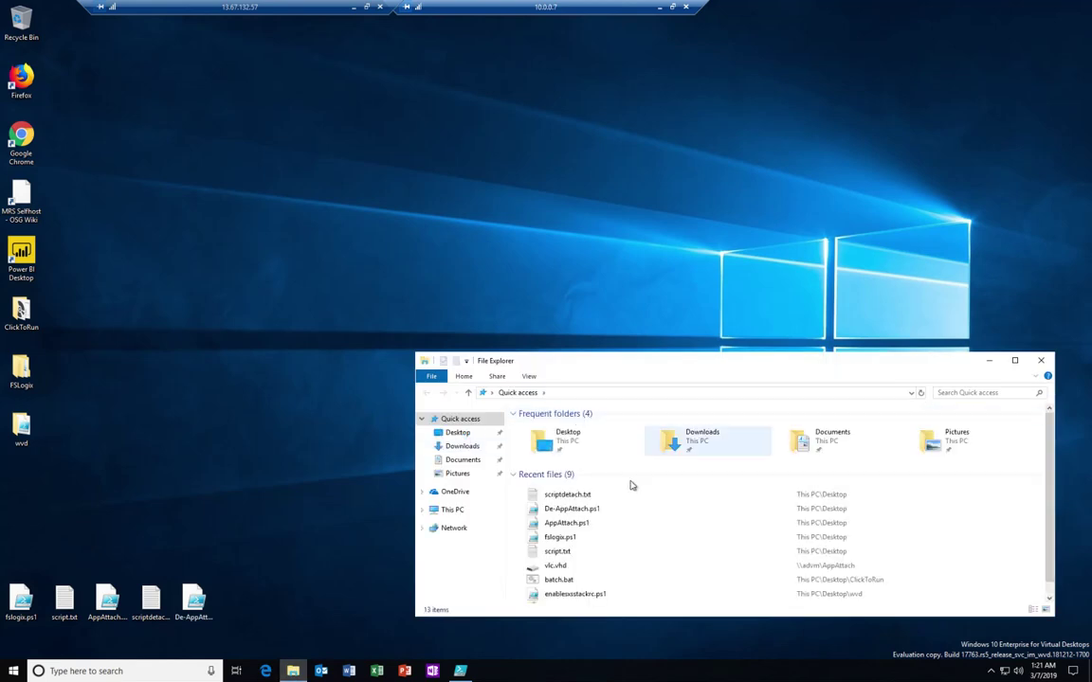
click(454, 511)
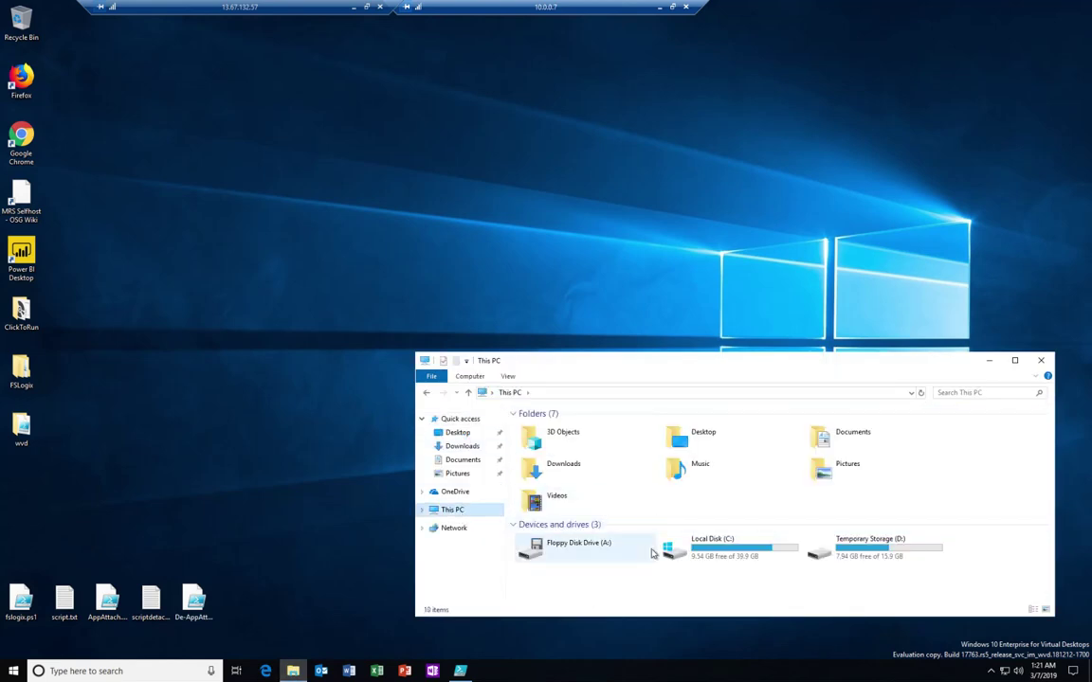
click(744, 551)
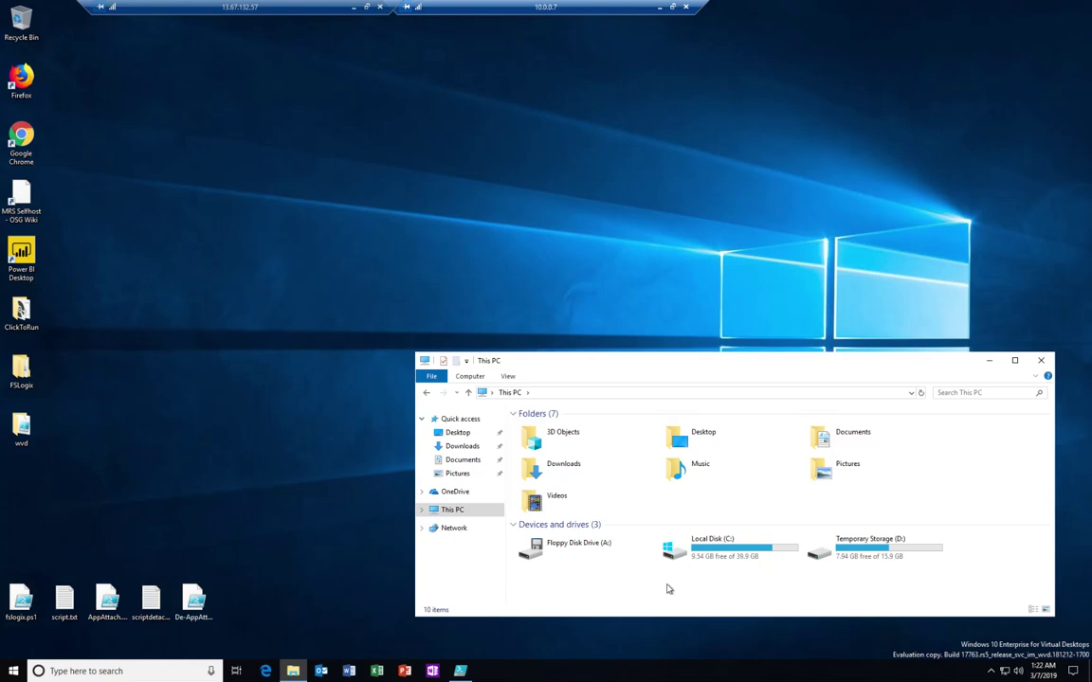
Step: In a second Explorer window at the top, open \\advm\AppAttach and select vlc.vhd
key(ctrl+n)
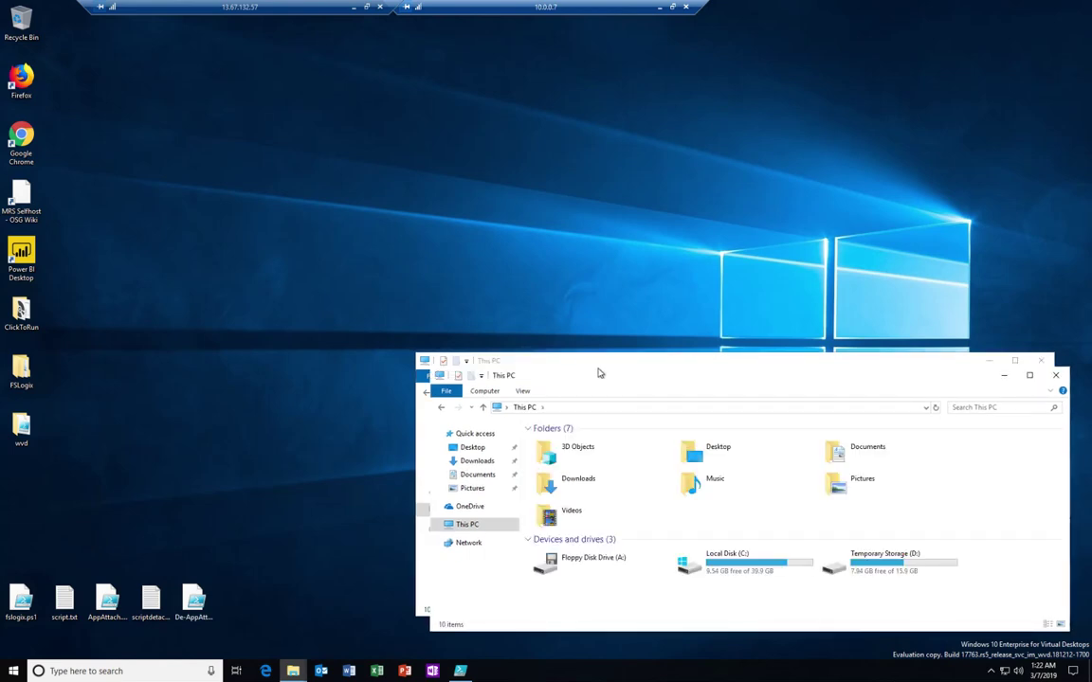
drag(598, 373, 584, 93)
click(565, 115)
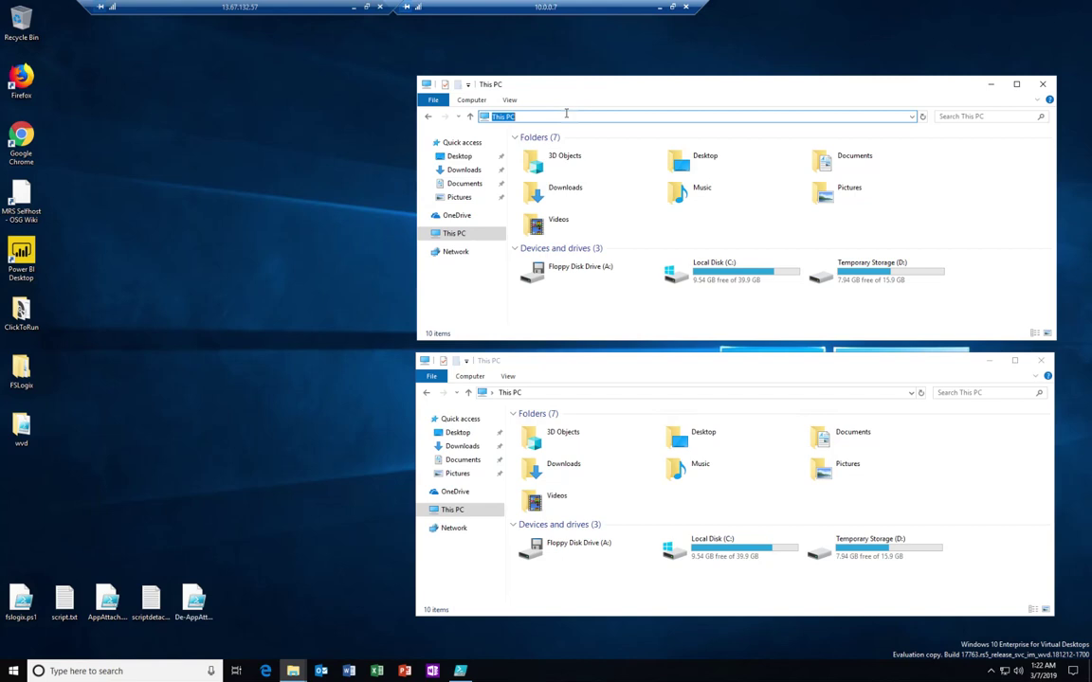
text(\\)
key(Down)
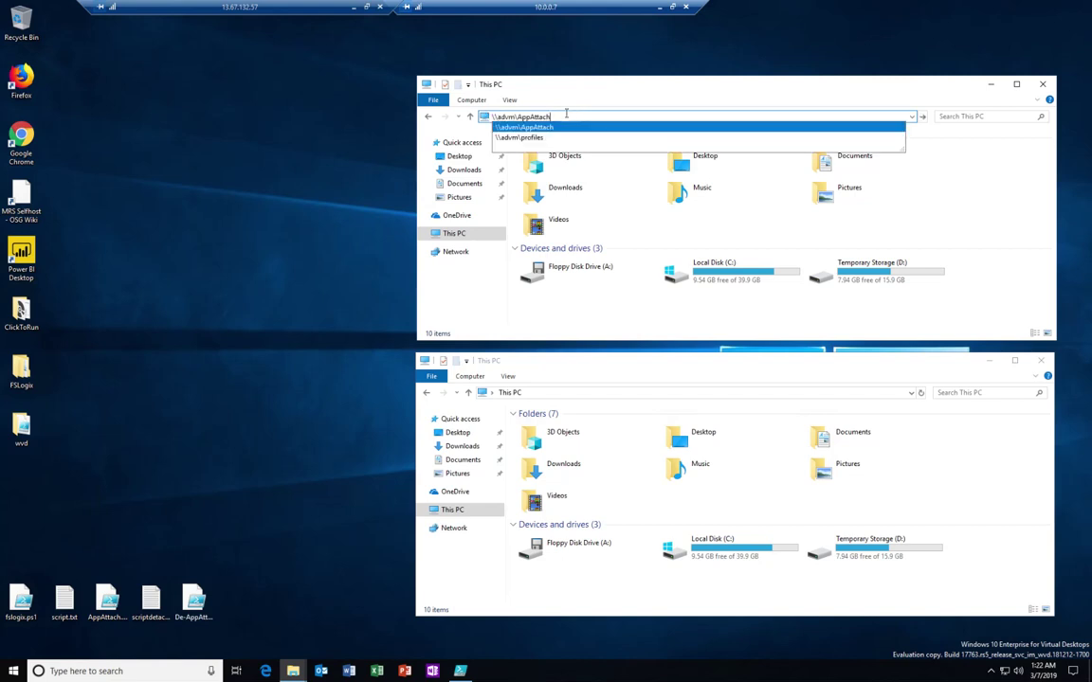
key(Return)
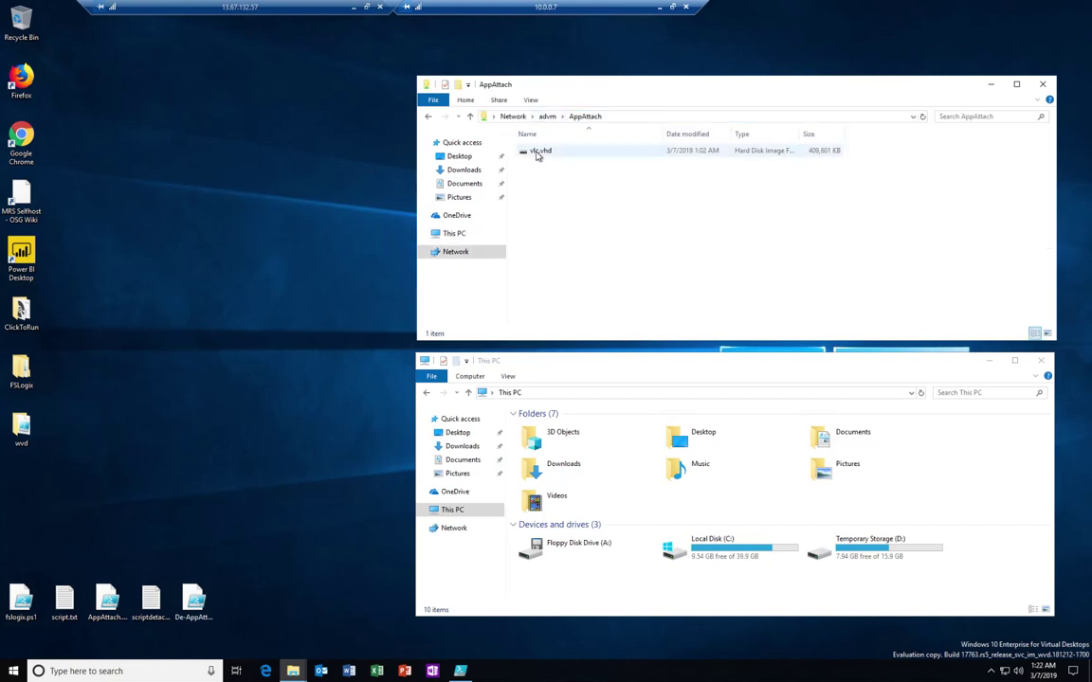
click(537, 152)
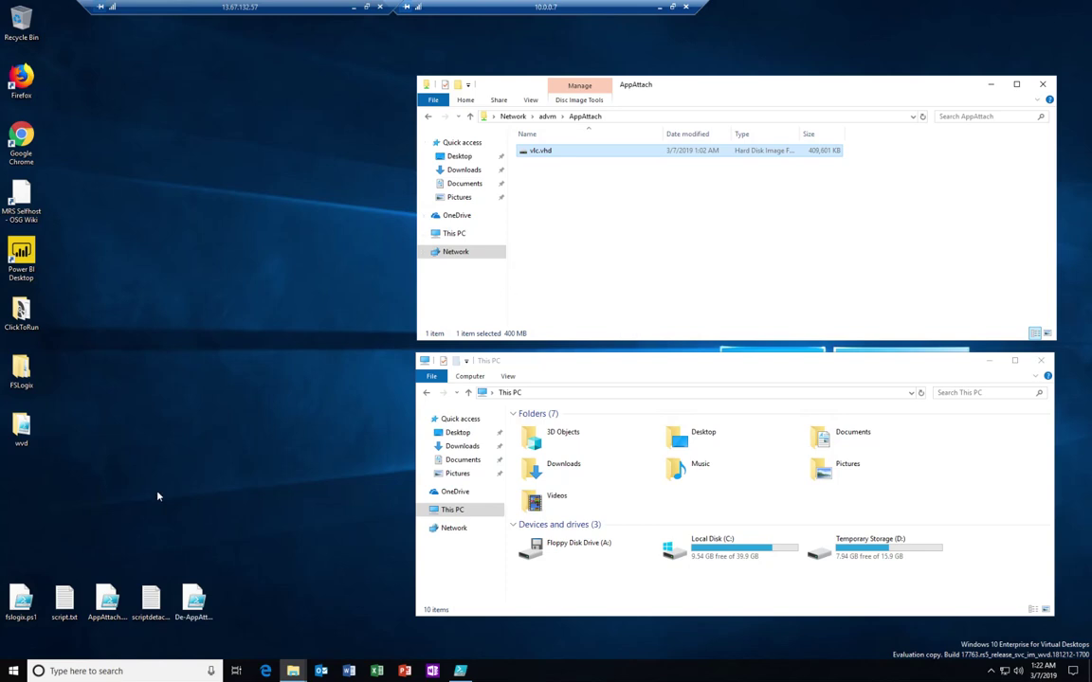
click(14, 673)
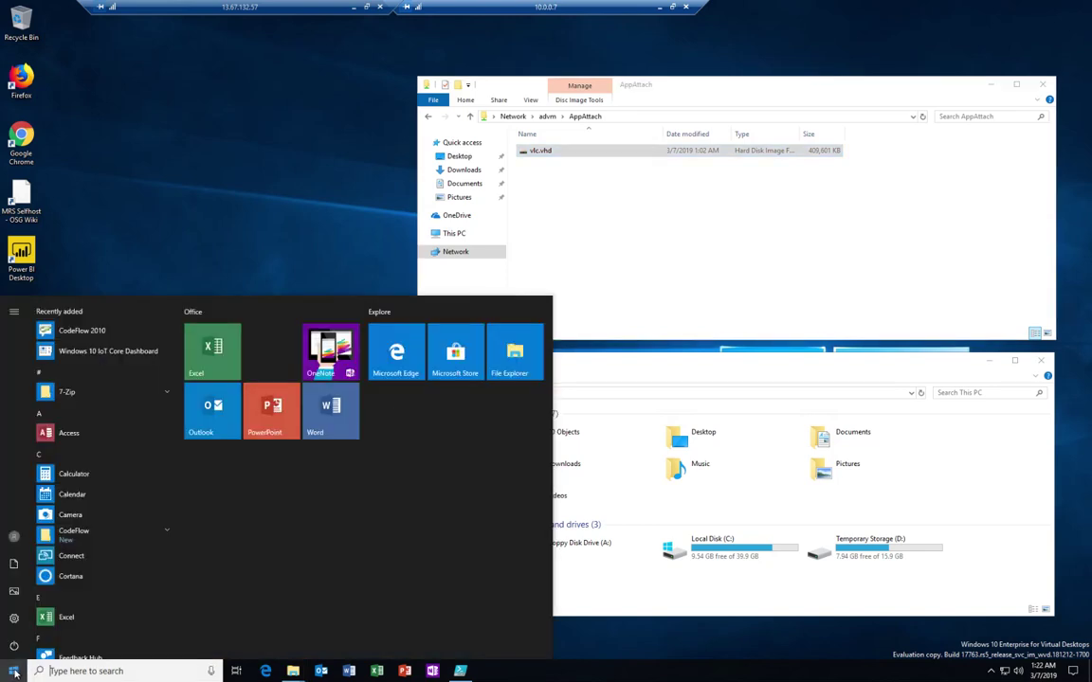
text(vlc)
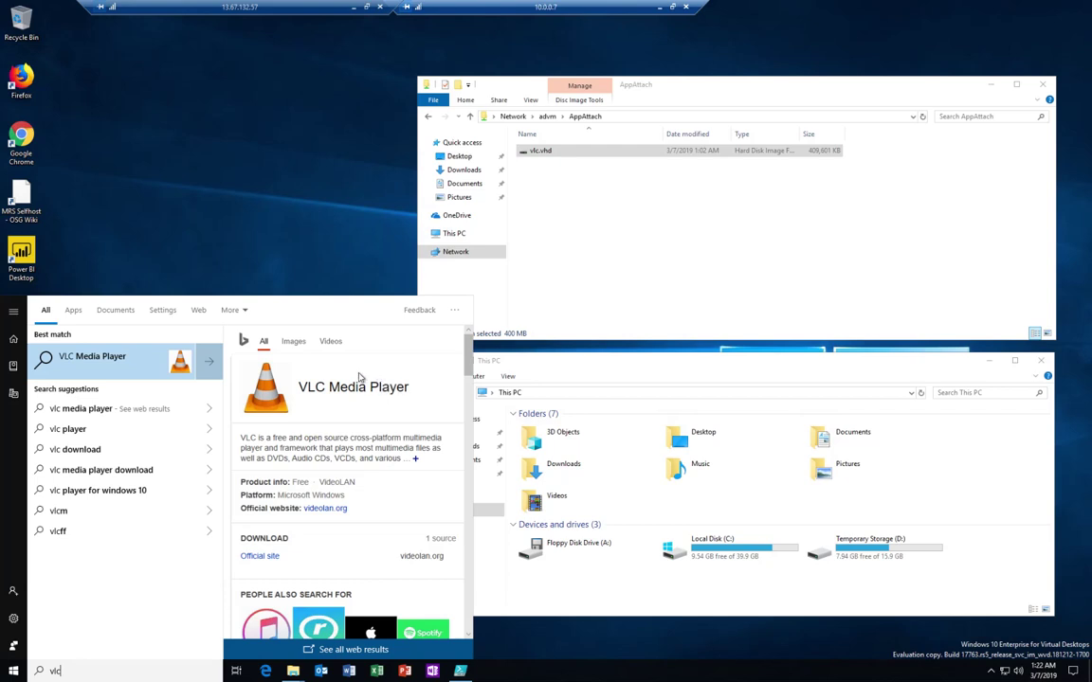
click(358, 188)
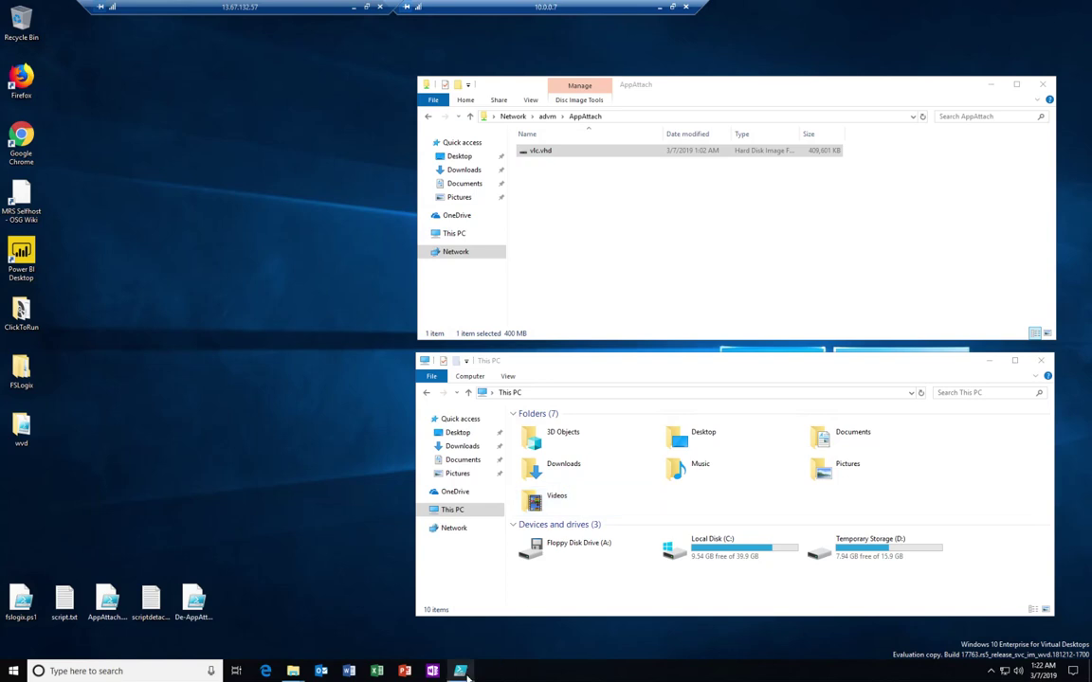
Step: Shrink PowerShell ISE and run .\AppAttach.ps1 in its console to attach the VLC disk
mouse_move(465, 674)
click(474, 637)
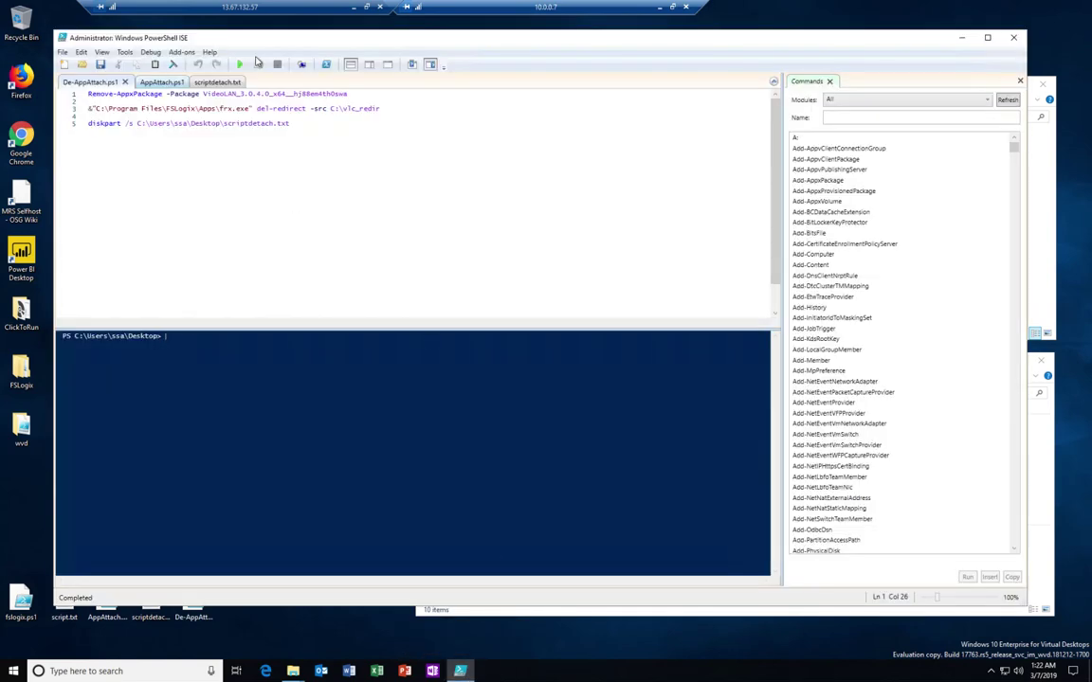
drag(54, 32, 452, 89)
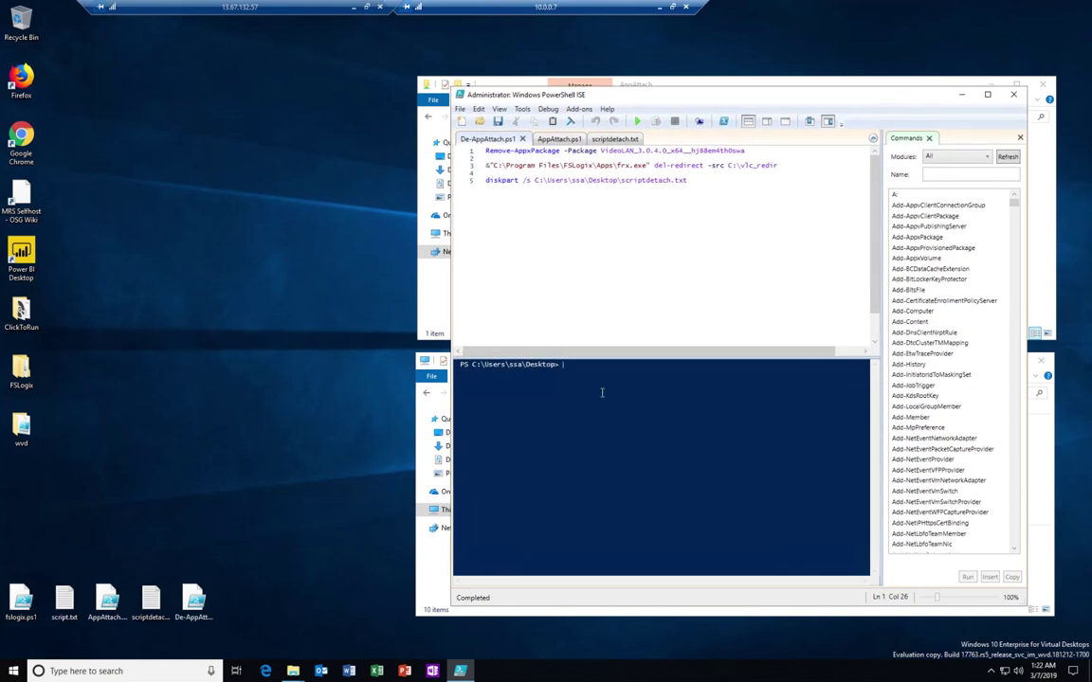
text(.\)
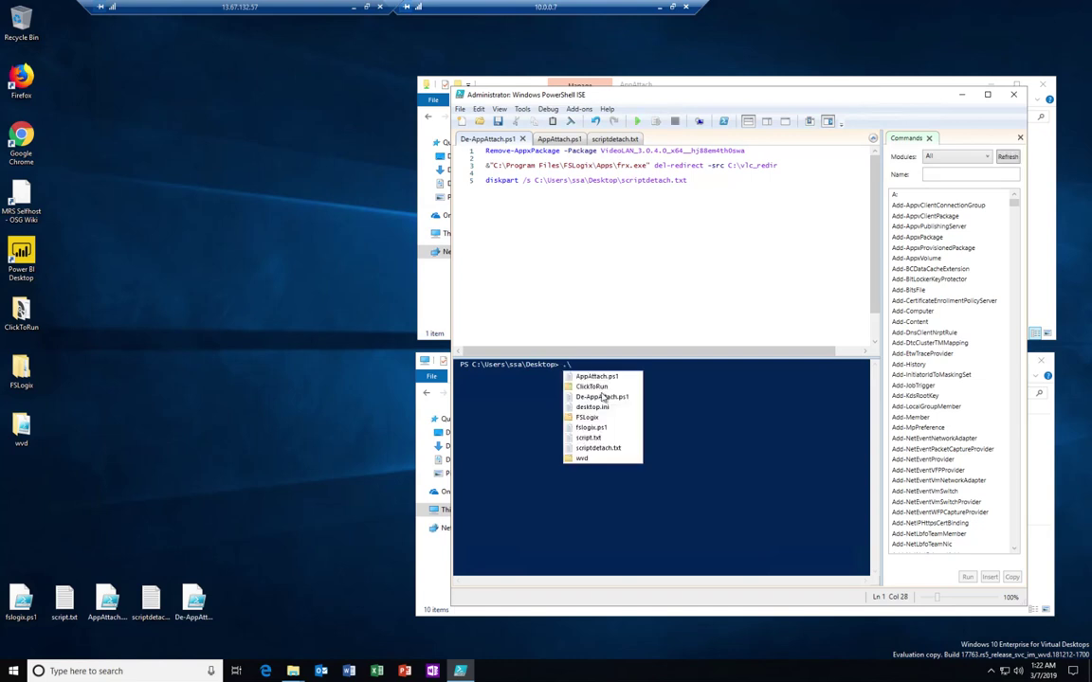
click(597, 378)
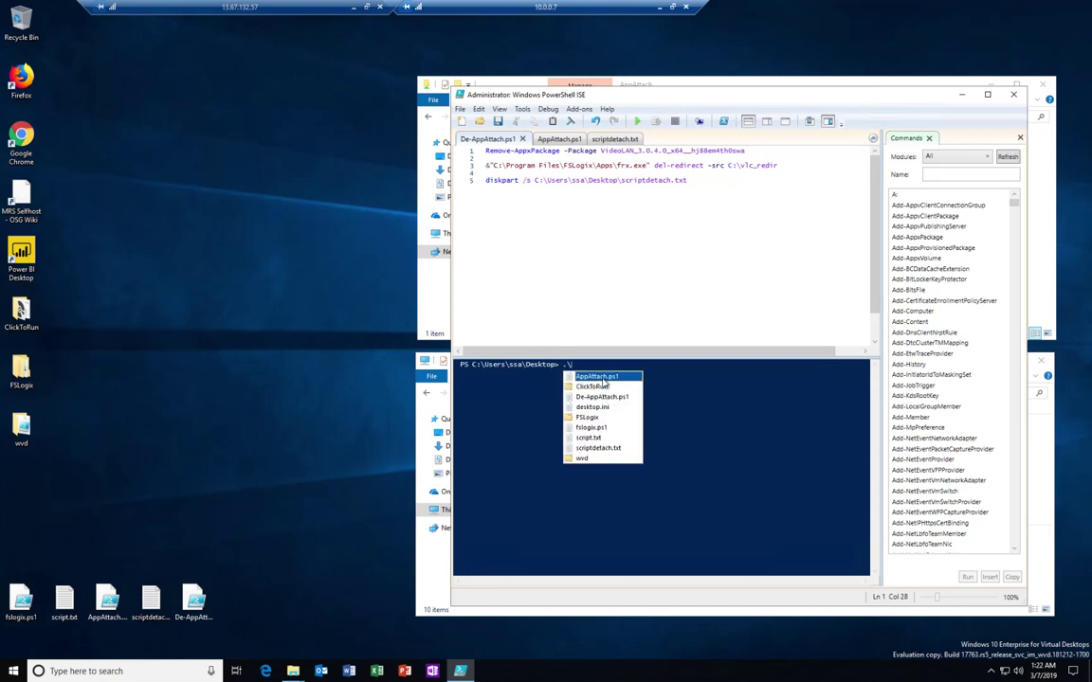
double_click(602, 378)
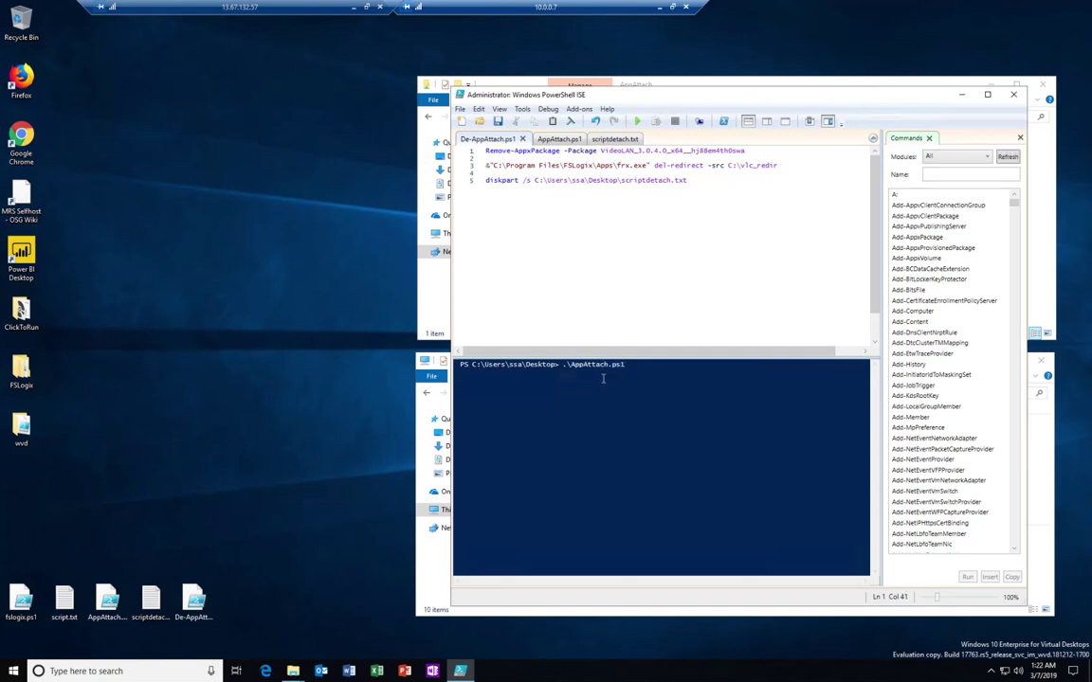
key(Return)
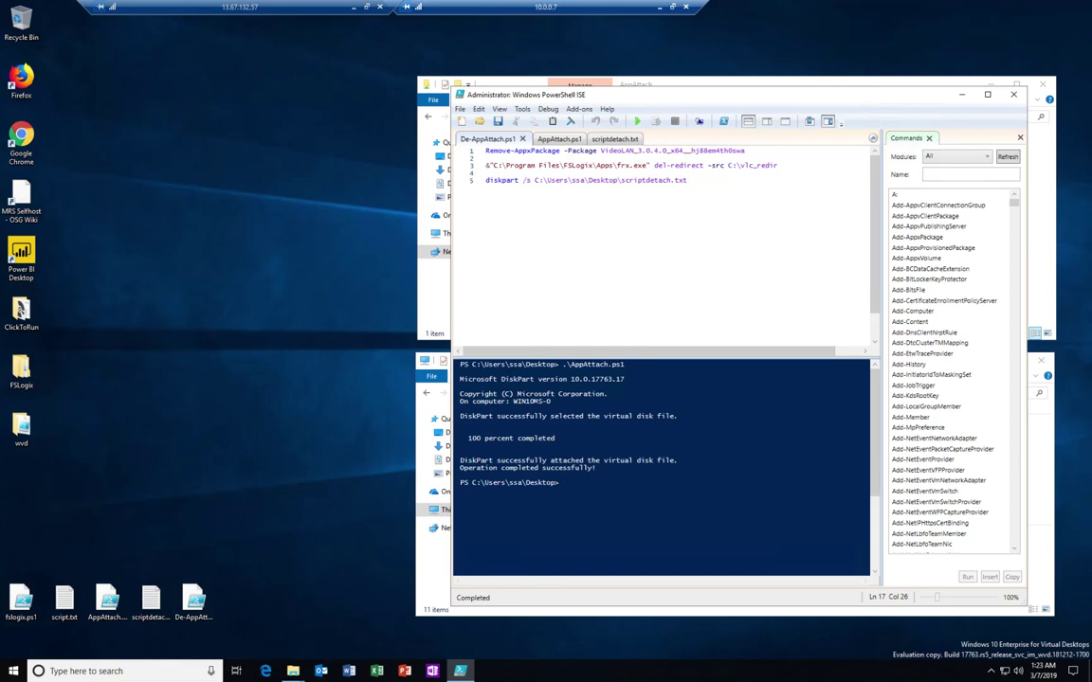
Step: Reveal the new VLC (F:) drive in This PC, then launch VLC media player from Start
click(961, 94)
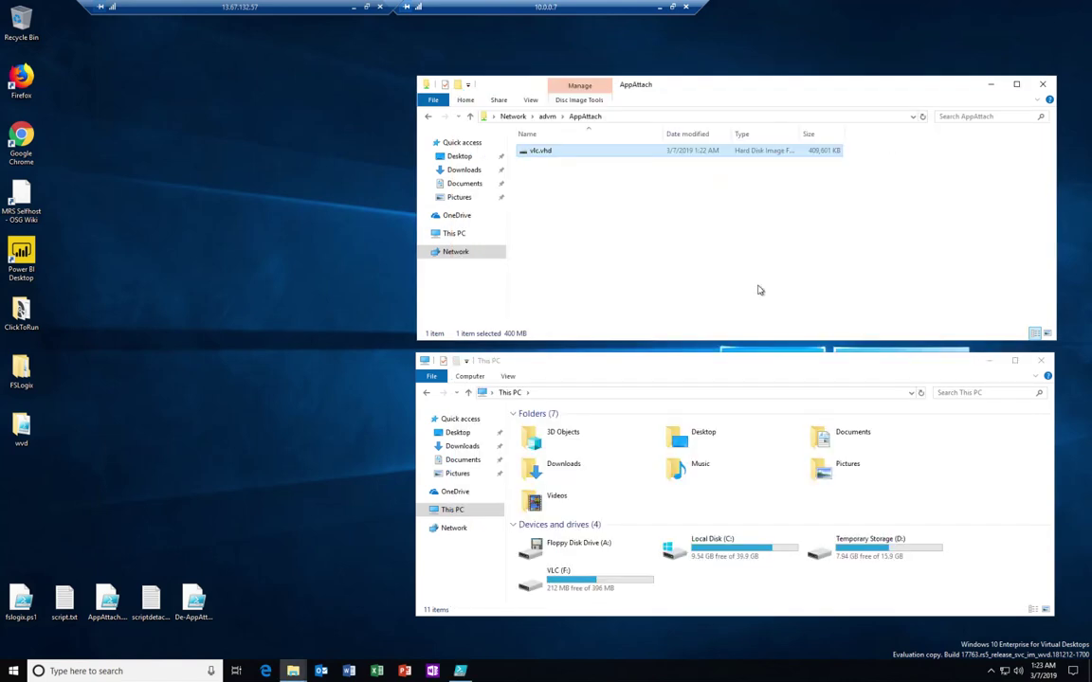
click(720, 597)
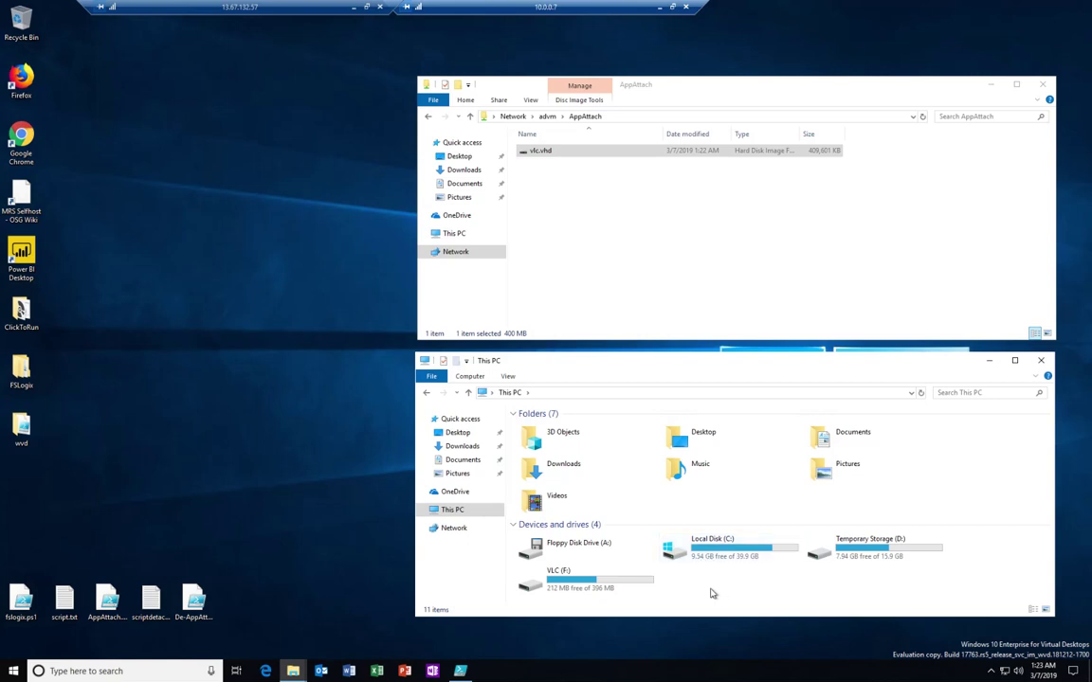
click(11, 671)
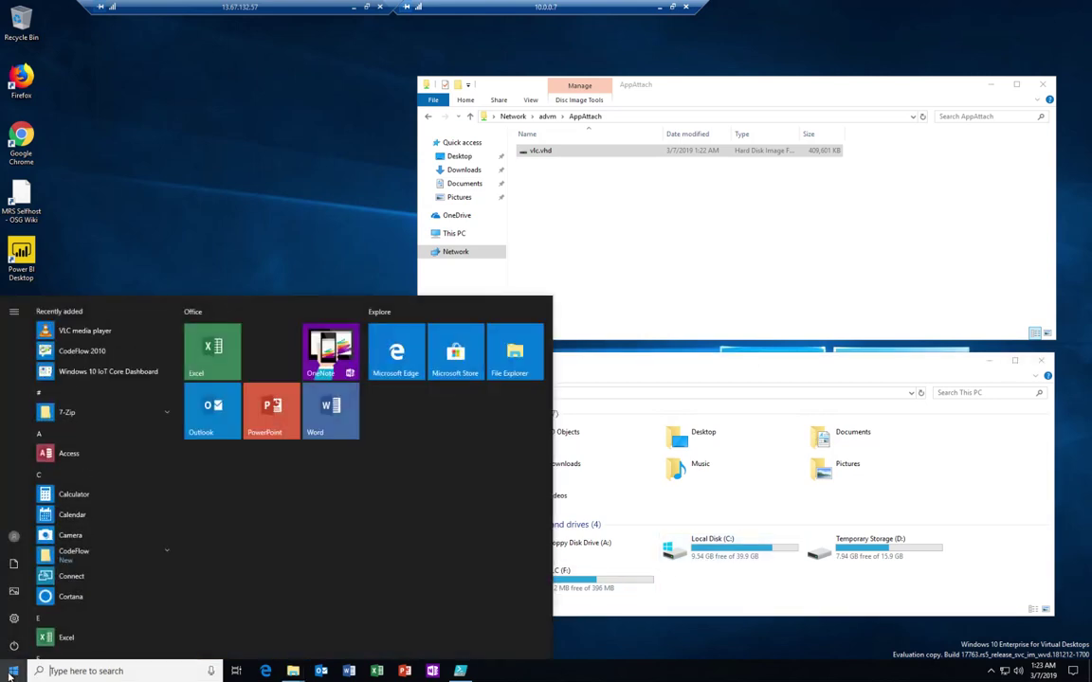
text(vlc)
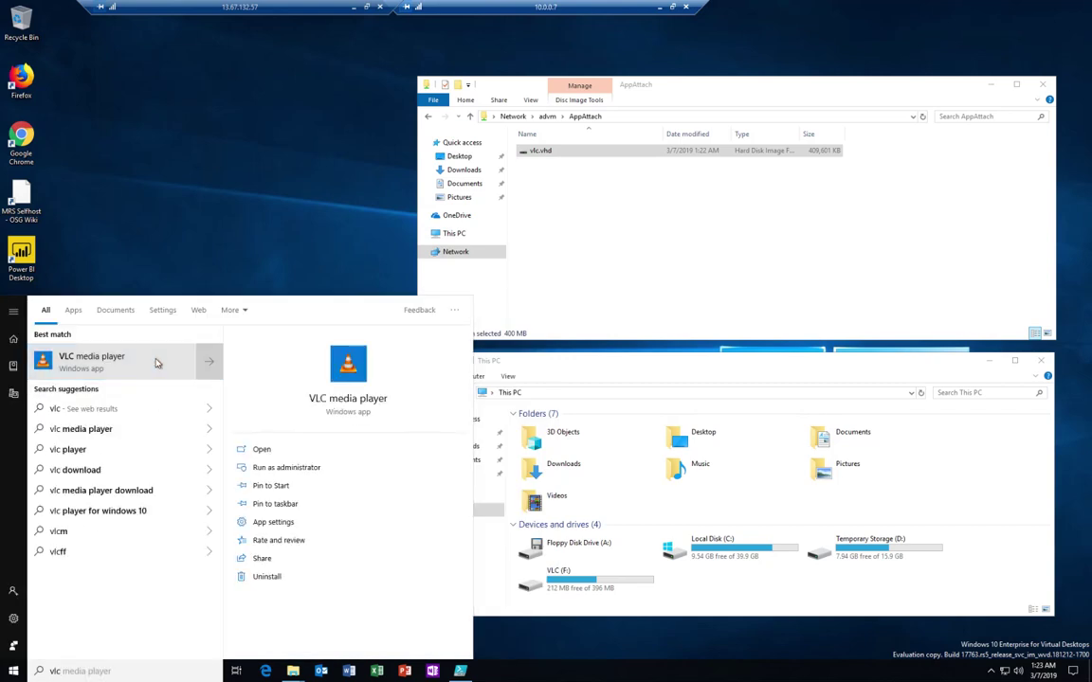
click(158, 363)
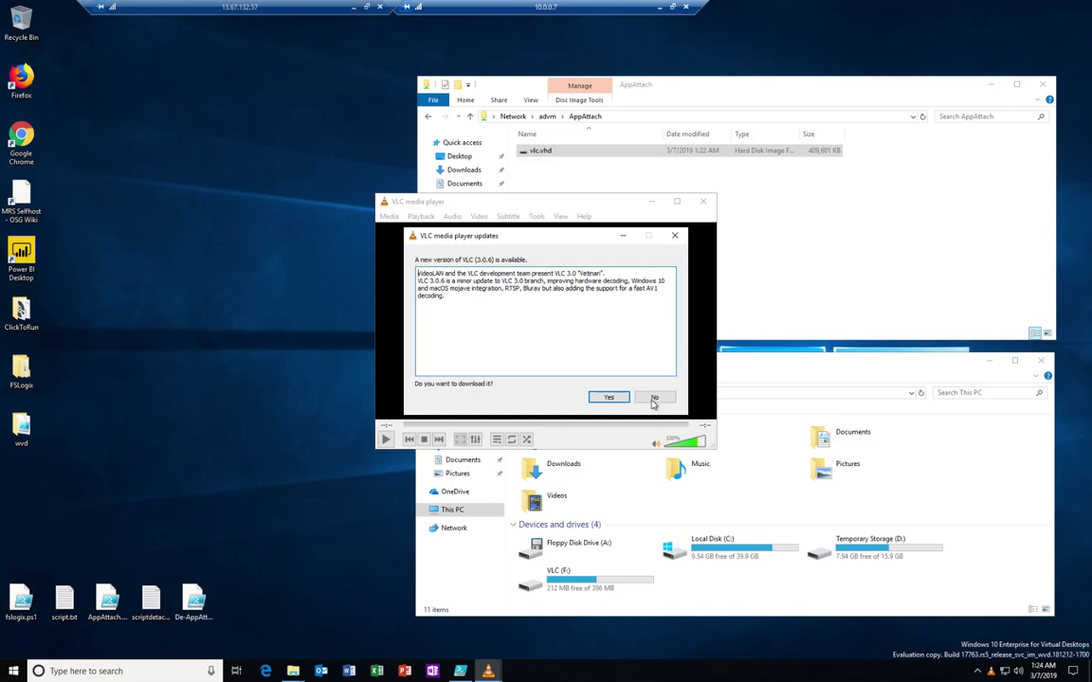
Step: Answer No to VLC's update offer and minimize the player window
click(653, 399)
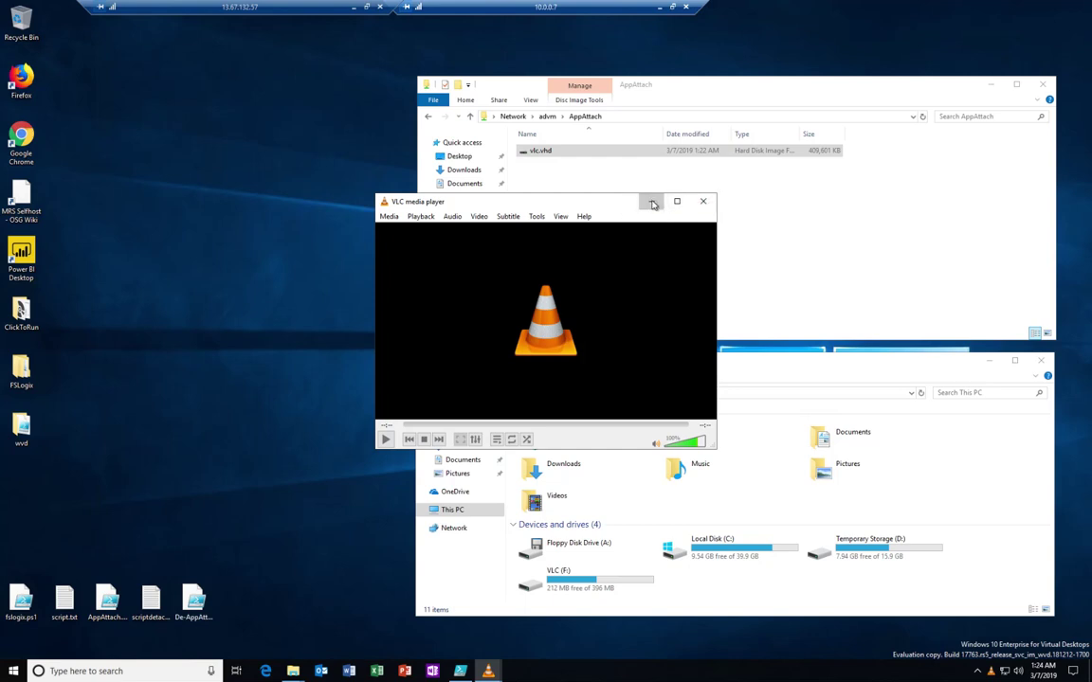
click(652, 203)
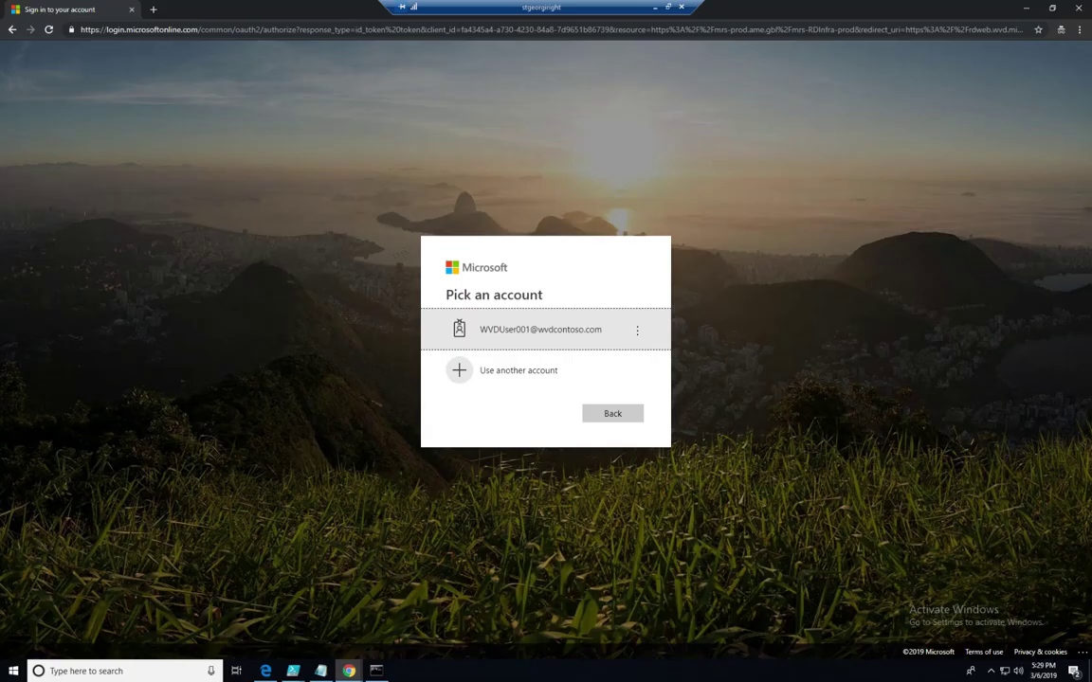
Step: Sign in with another work account by entering its e-mail address and password
click(523, 374)
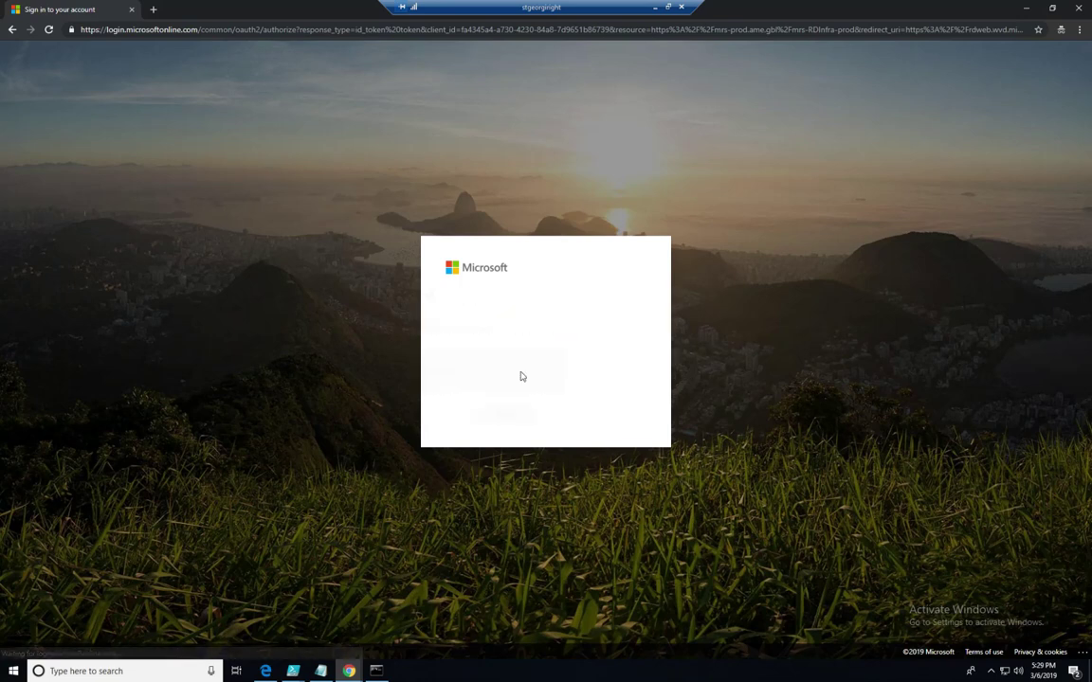
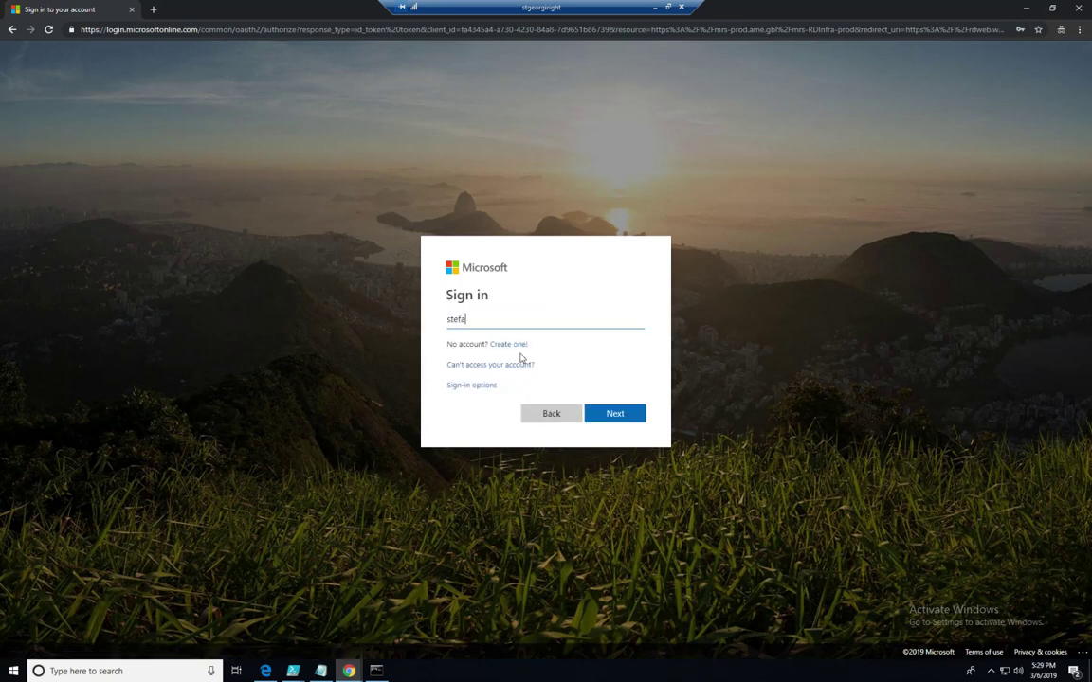
key(Return)
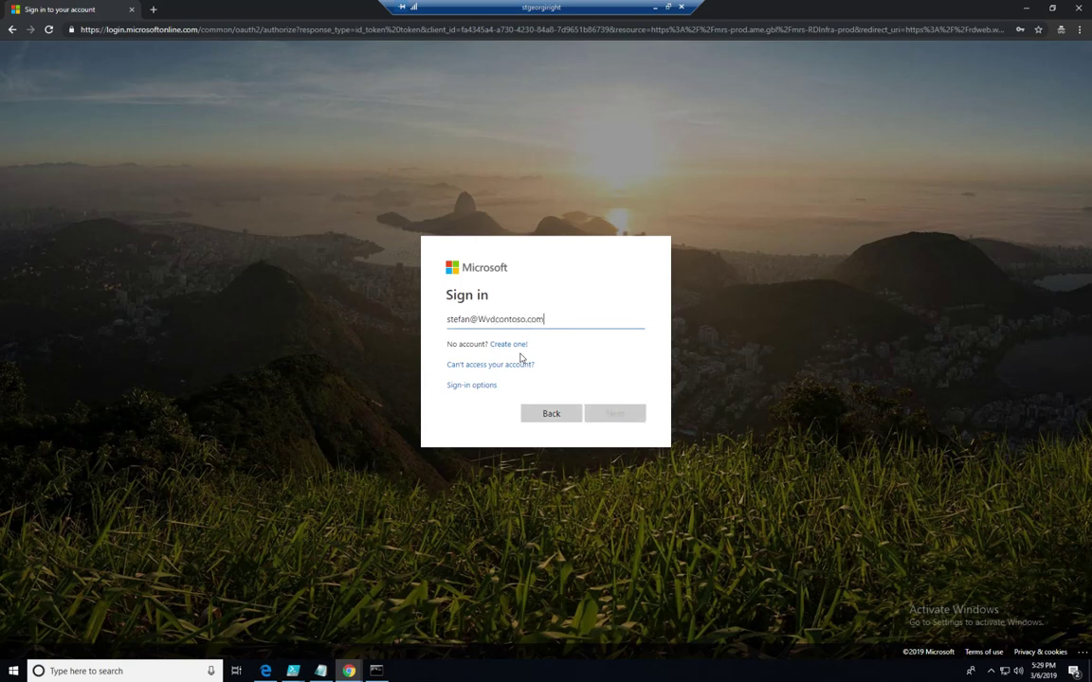
text(******)
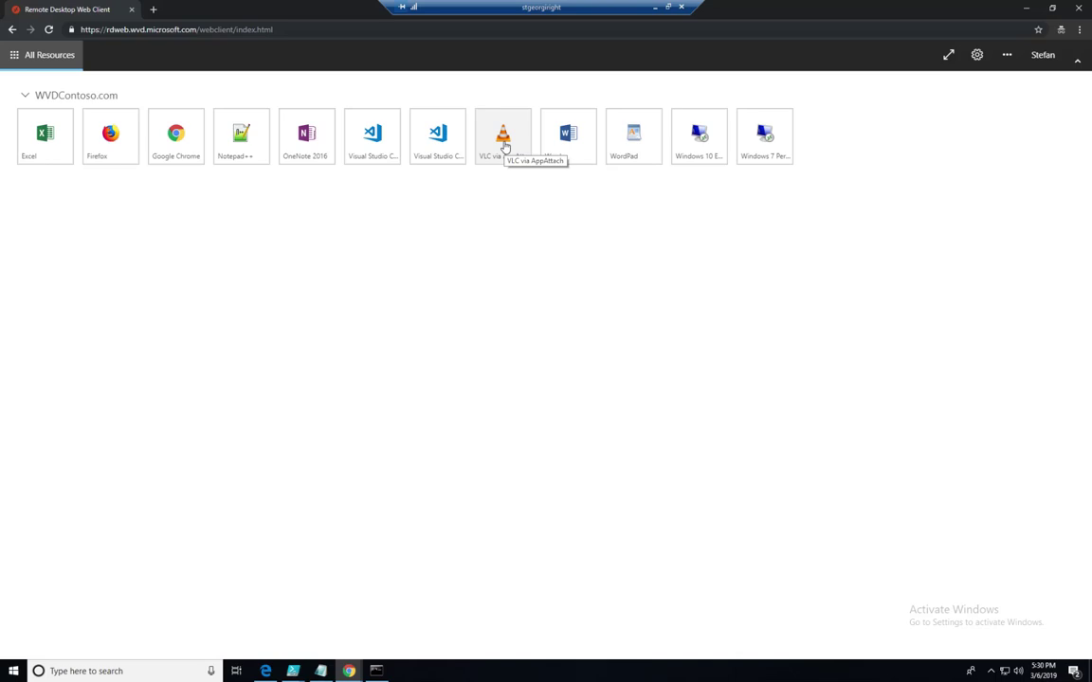
Step: Launch the VLC via AppAttach remote app, allow access, and submit the account's user name and password
click(497, 153)
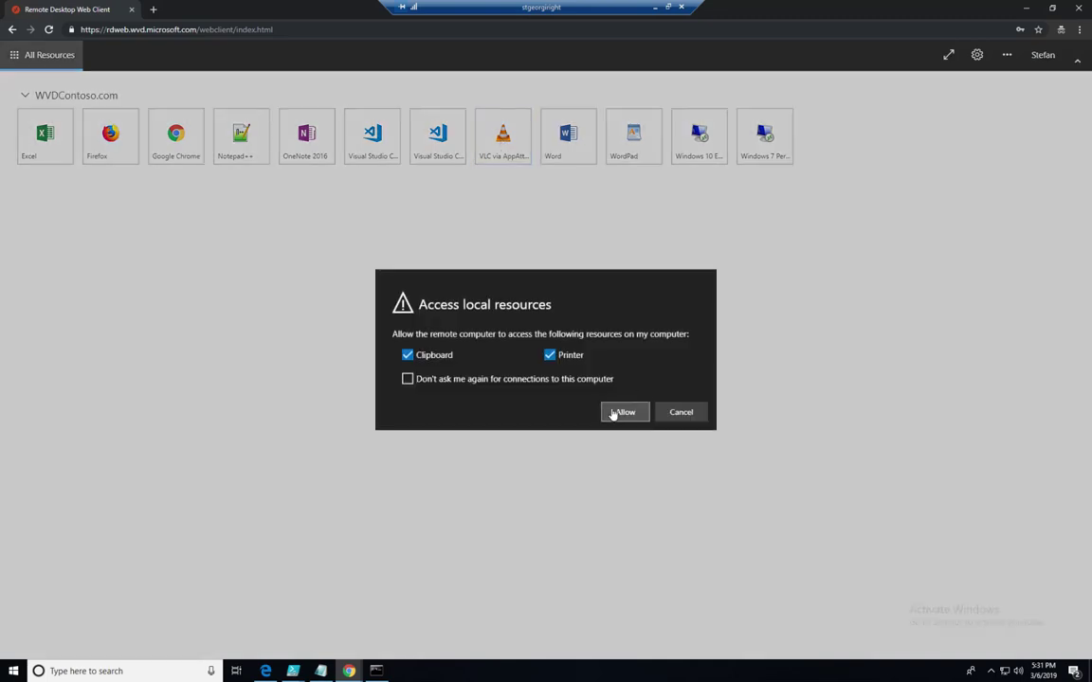
click(613, 414)
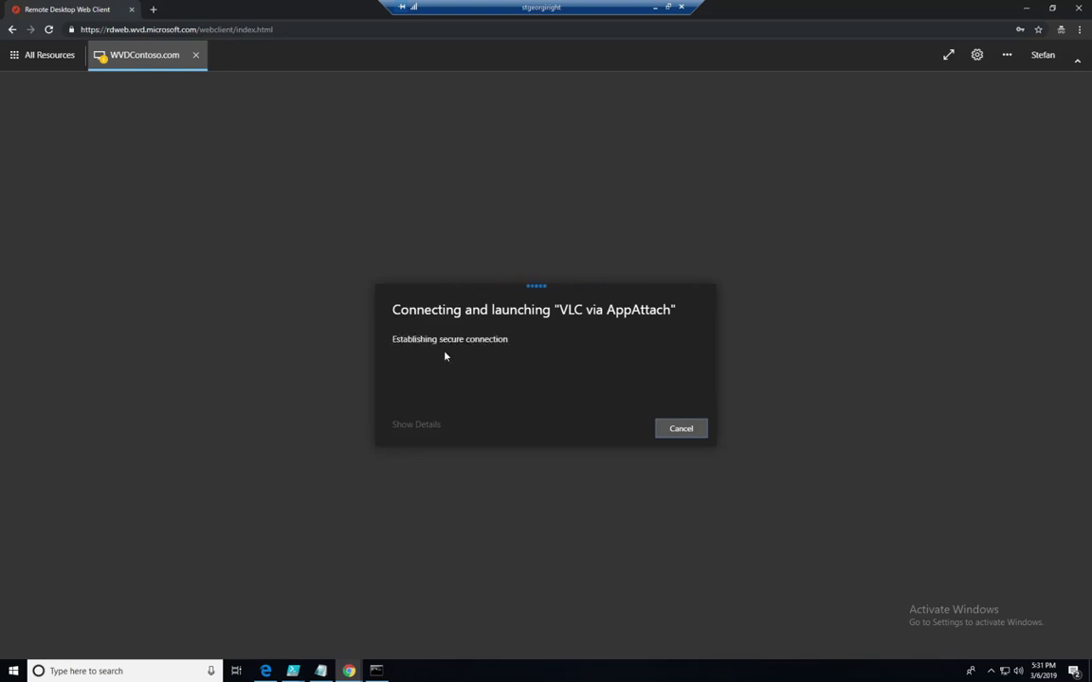
click(480, 350)
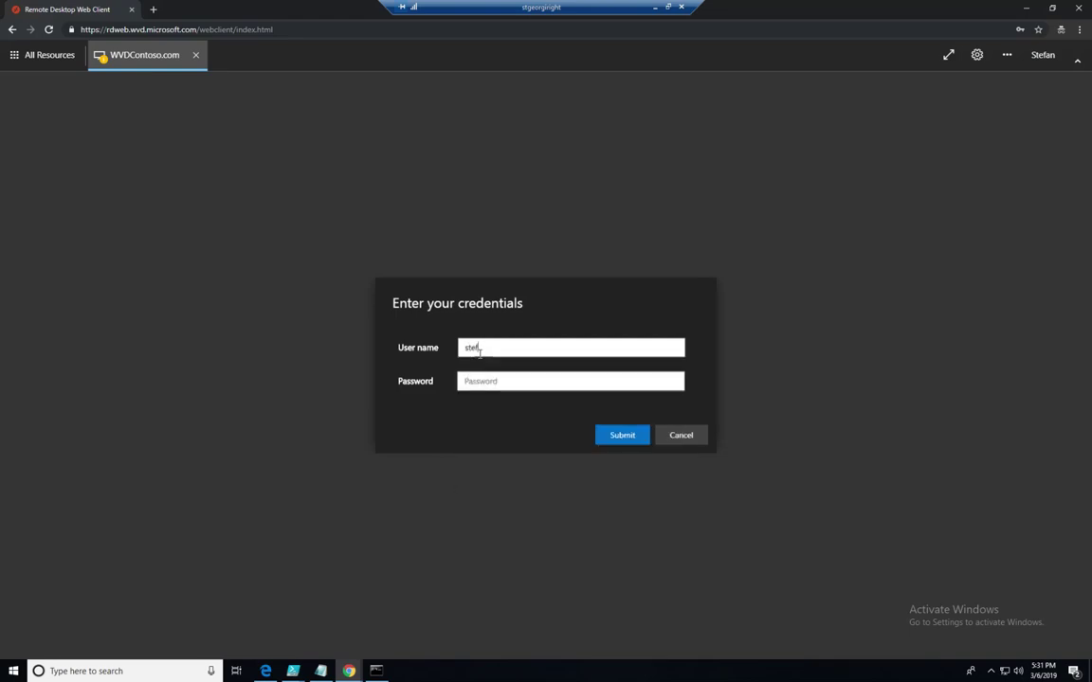
key(Tab)
text(********)
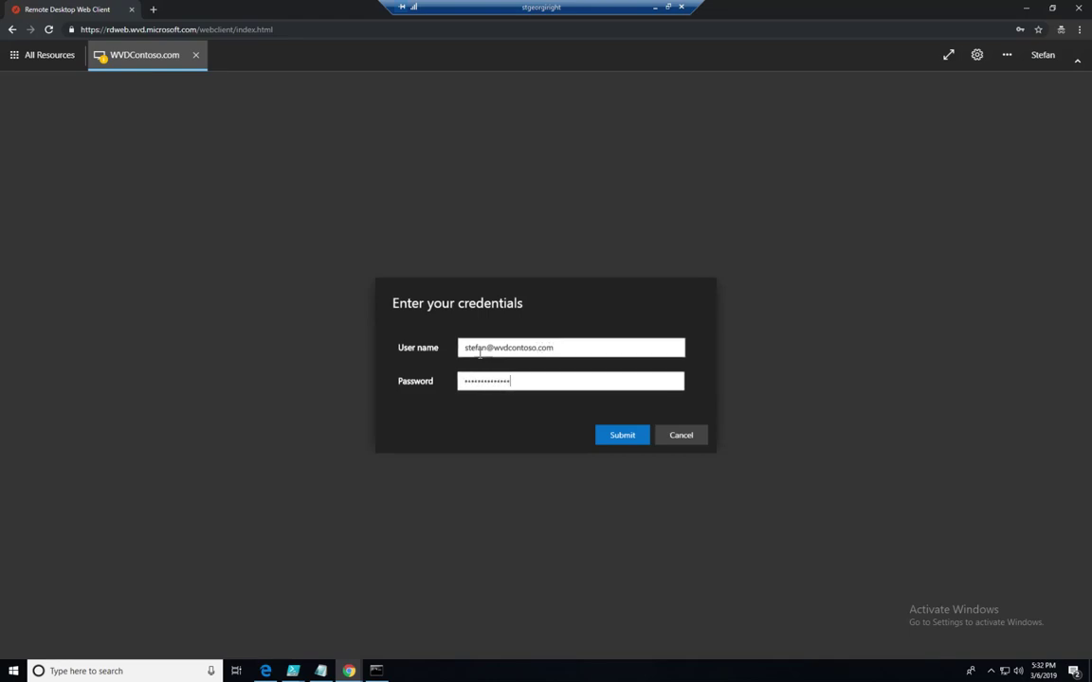
click(622, 441)
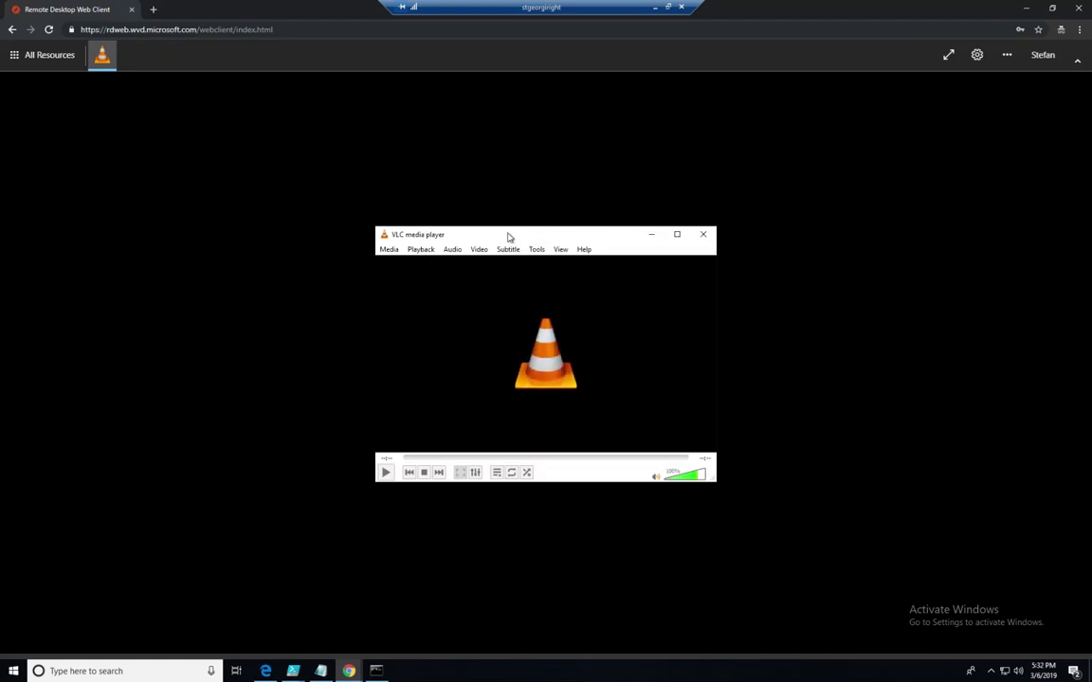
Step: Move the remote VLC window up and left, then choose Media > Open File
drag(508, 236, 478, 156)
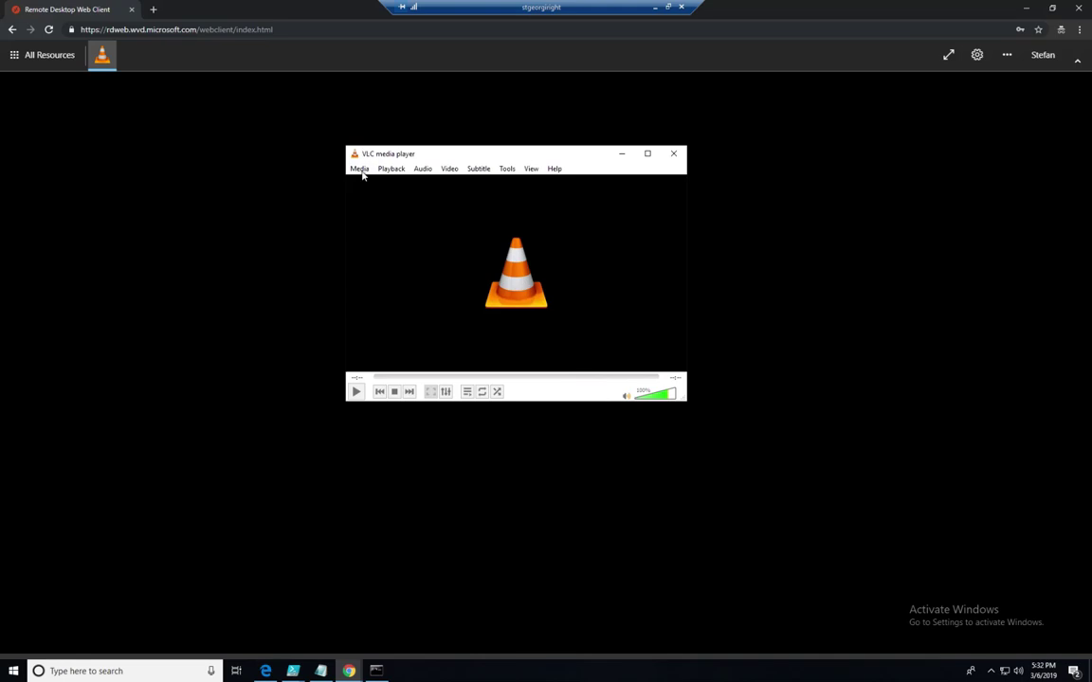
click(360, 170)
click(374, 181)
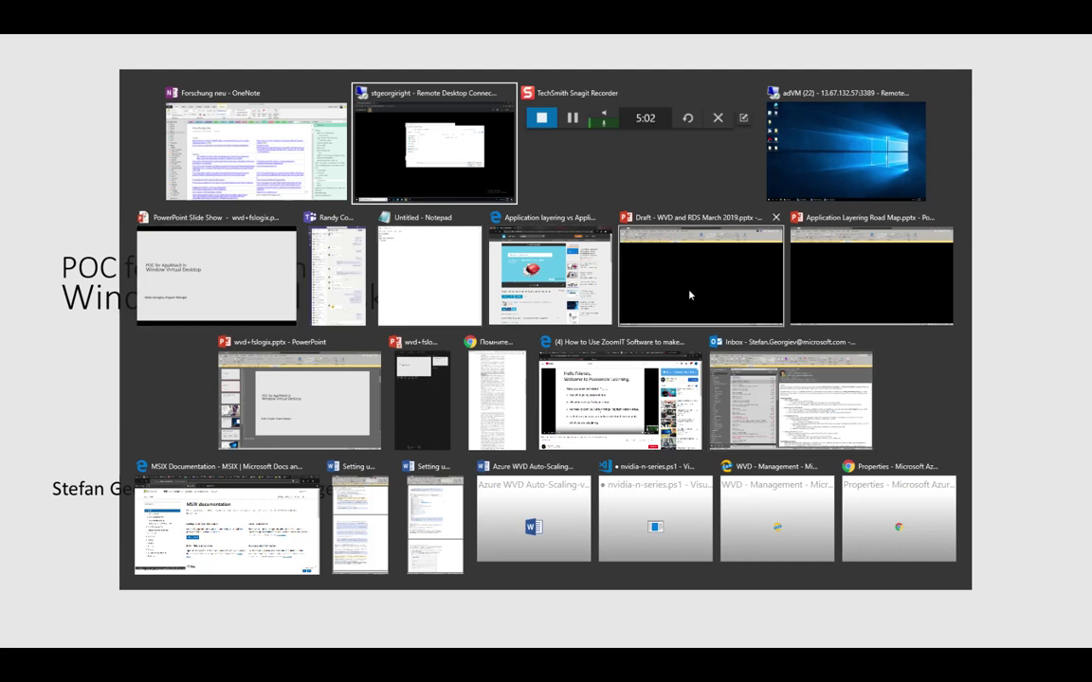
Step: On the 10.0.0.7 session host, show This PC's VLC (F:) drive and vlc.vhd, then minimize the session
click(815, 142)
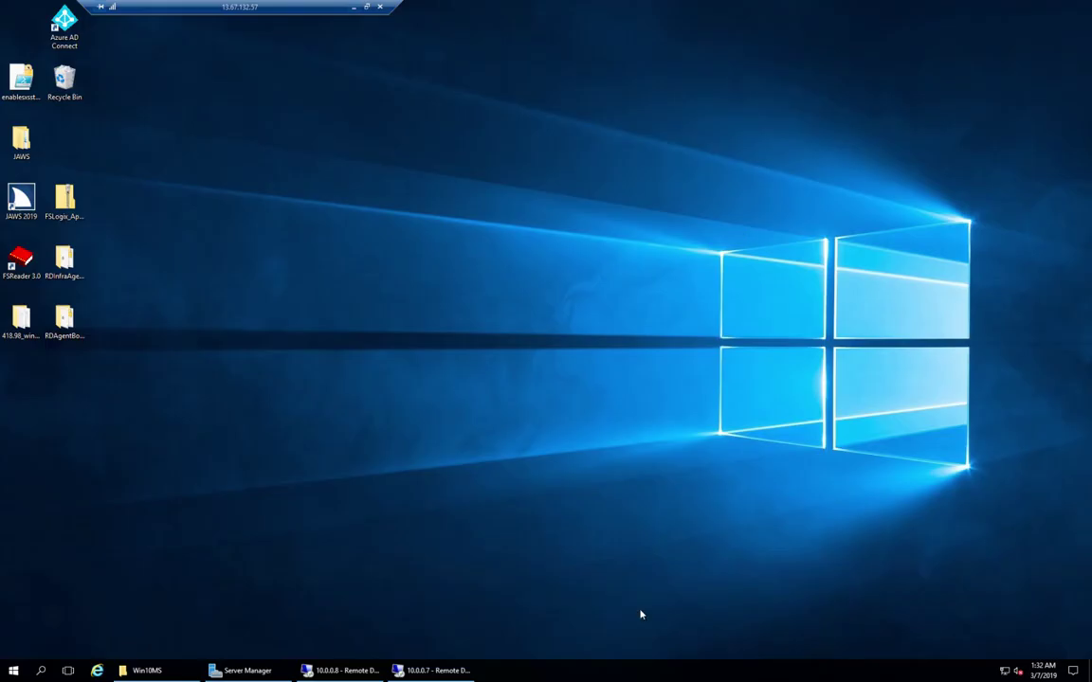
click(434, 670)
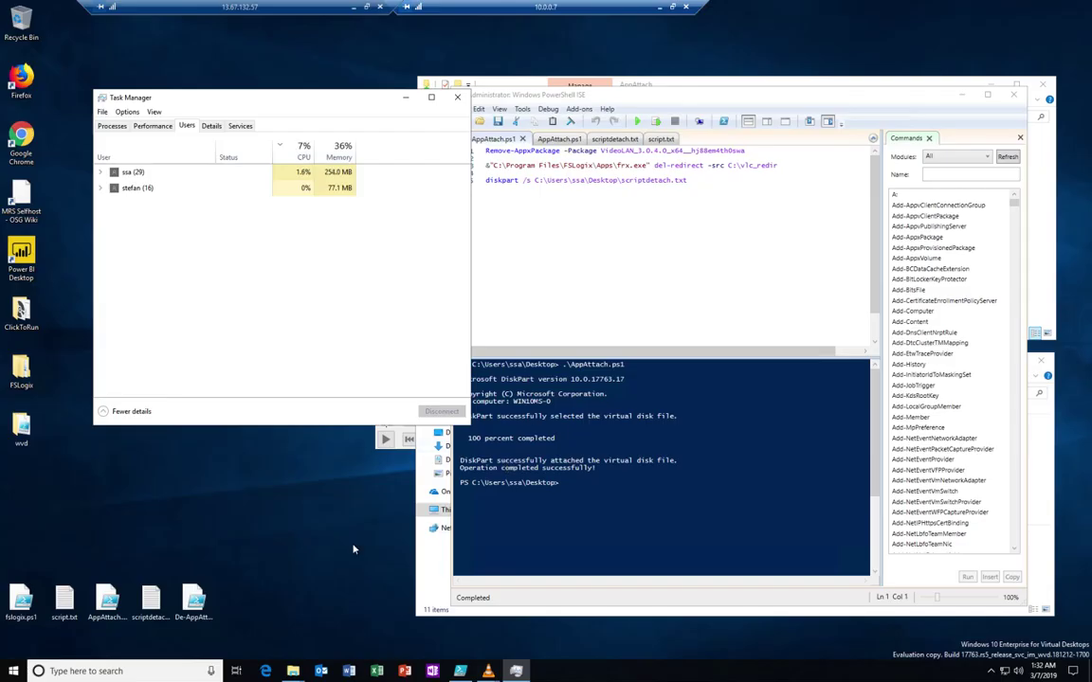
click(439, 511)
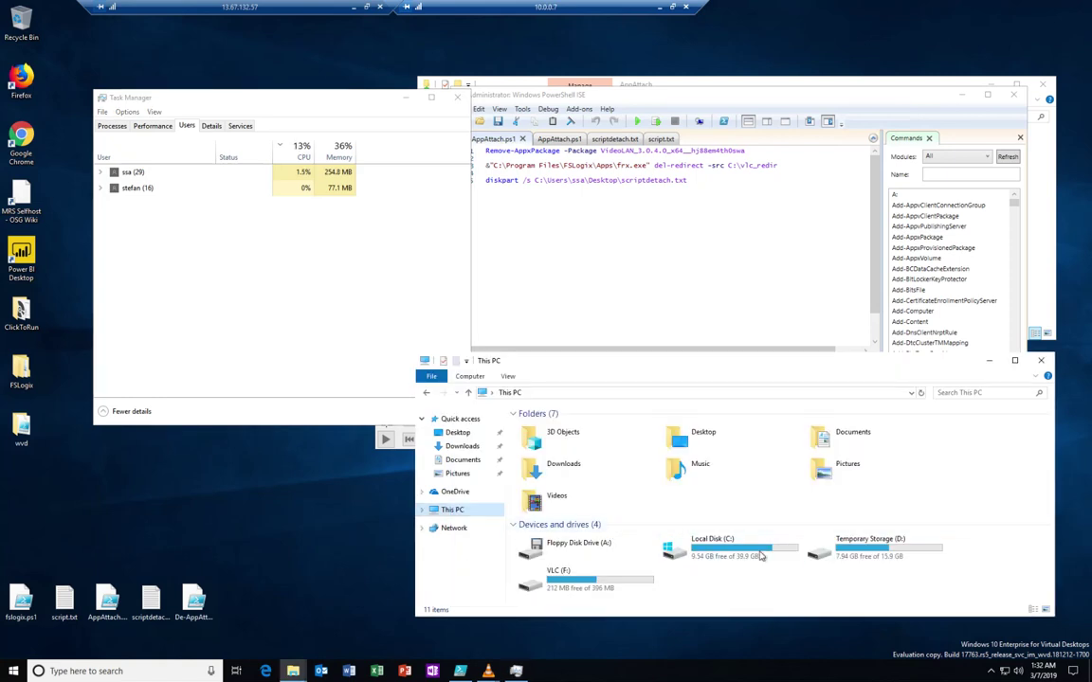
click(962, 96)
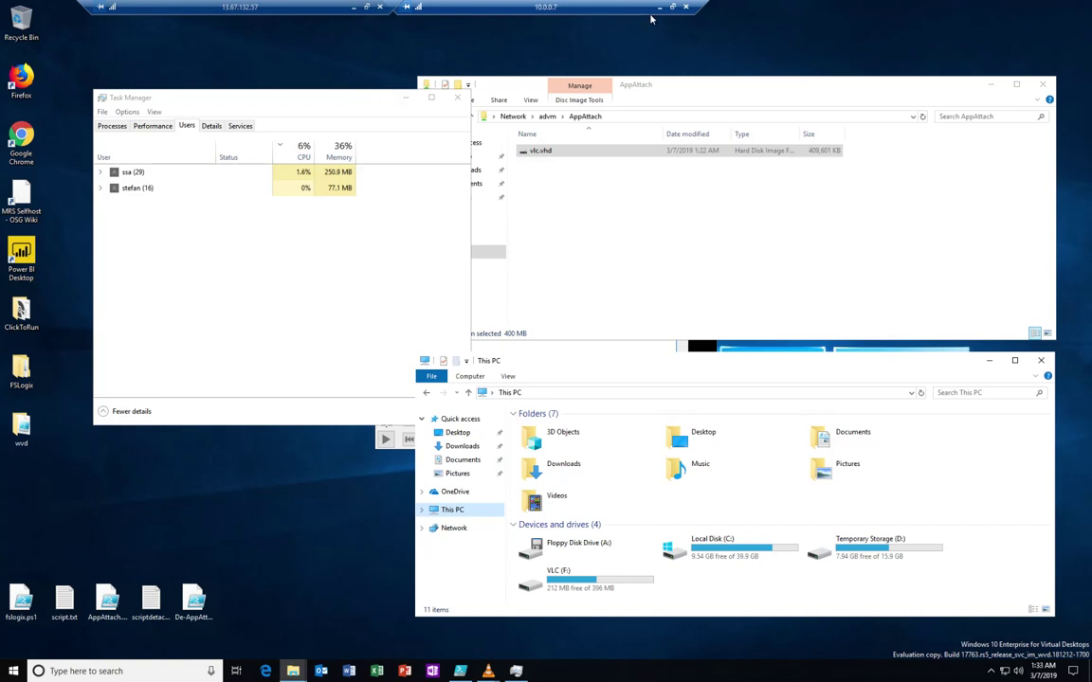
click(354, 7)
key(alt+Tab)
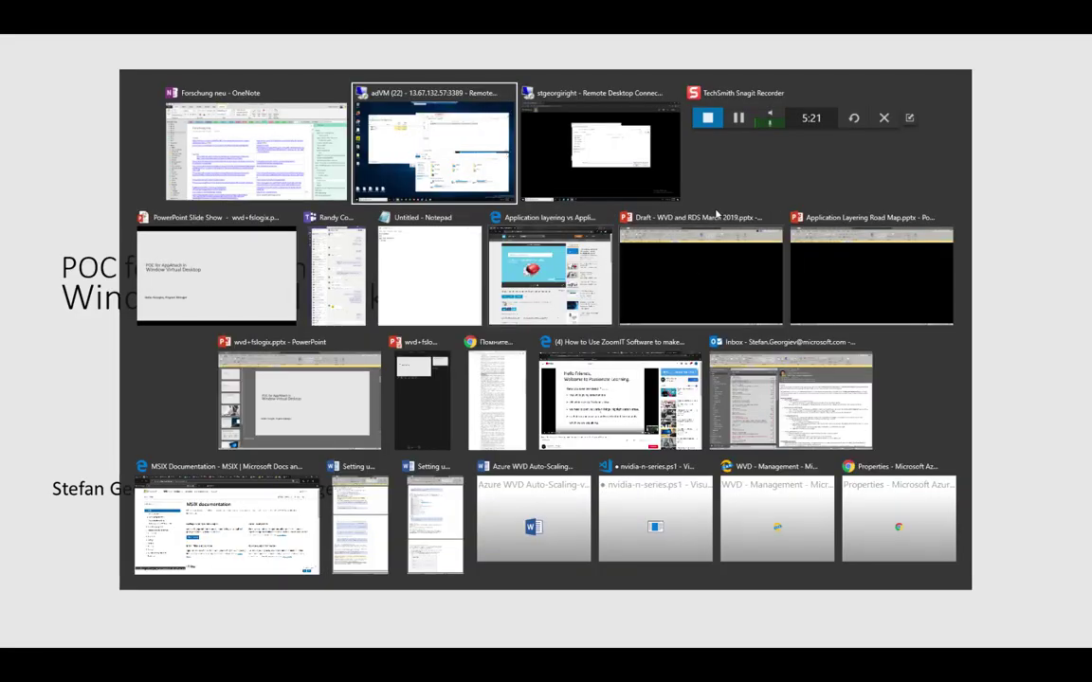
Step: Go back to the web client window and reopen the running remote VLC app from All Resources
click(575, 164)
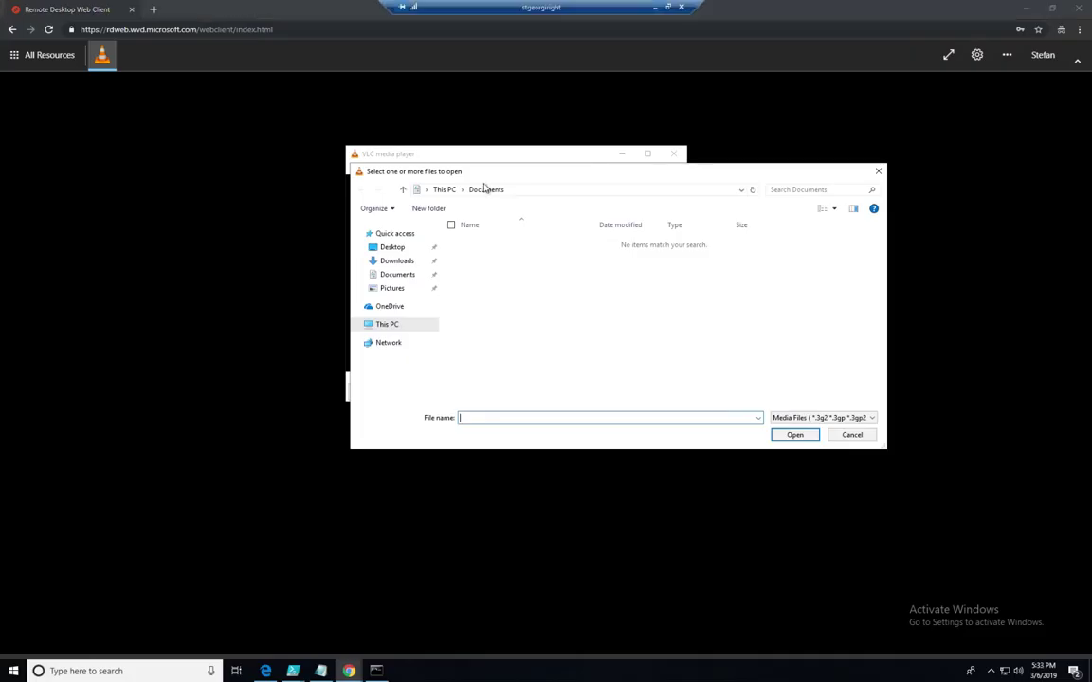
click(50, 56)
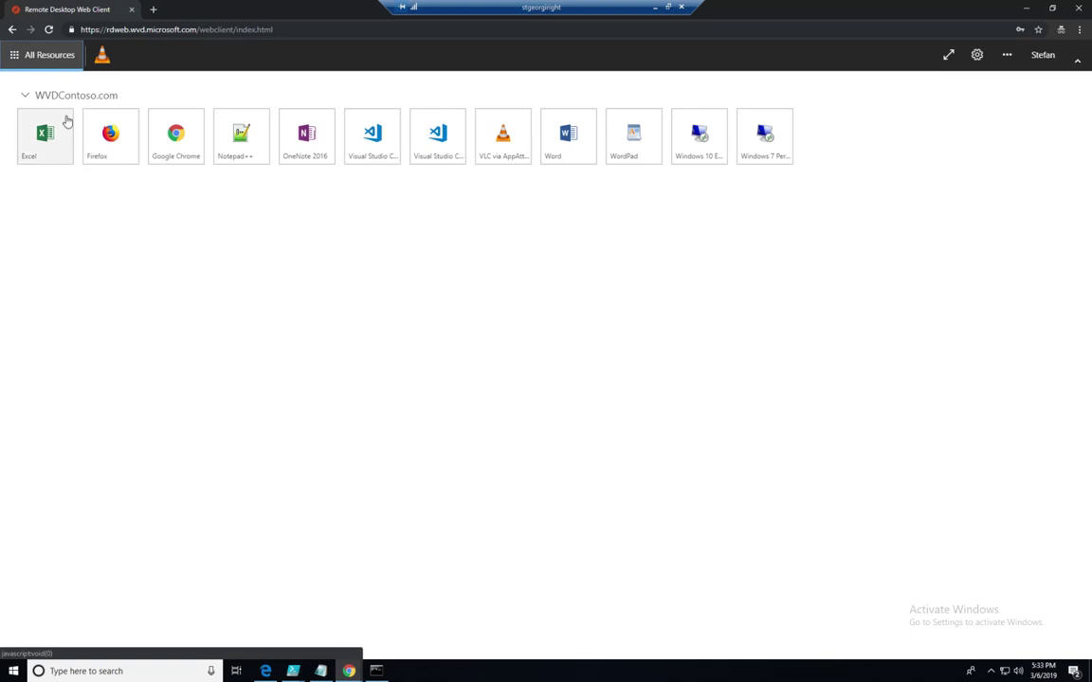
click(102, 55)
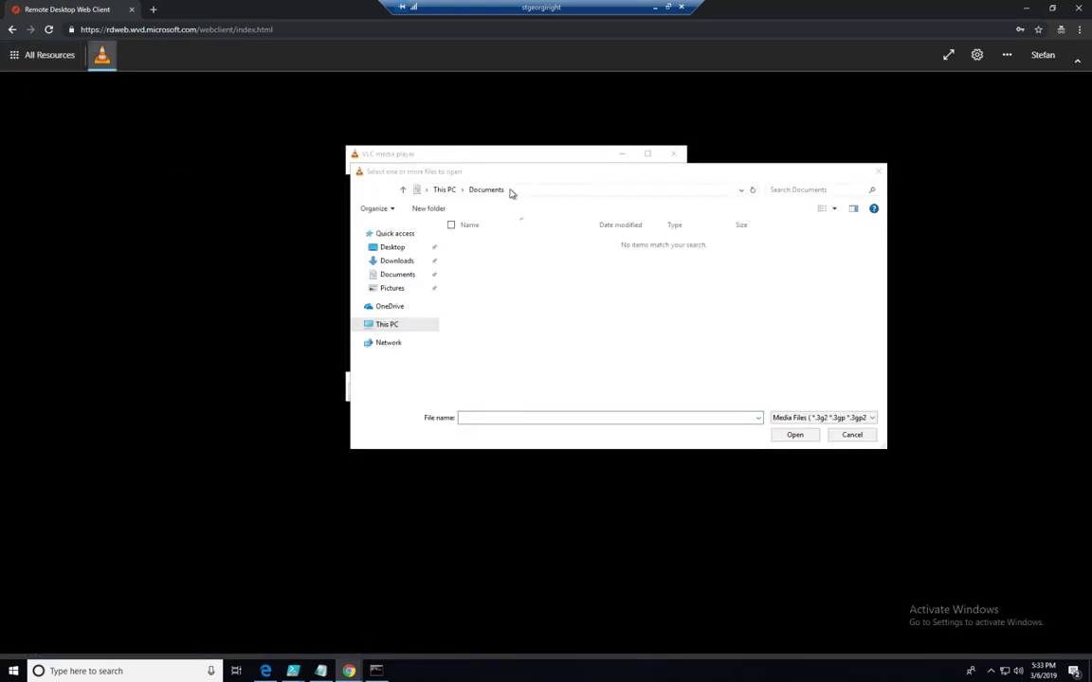